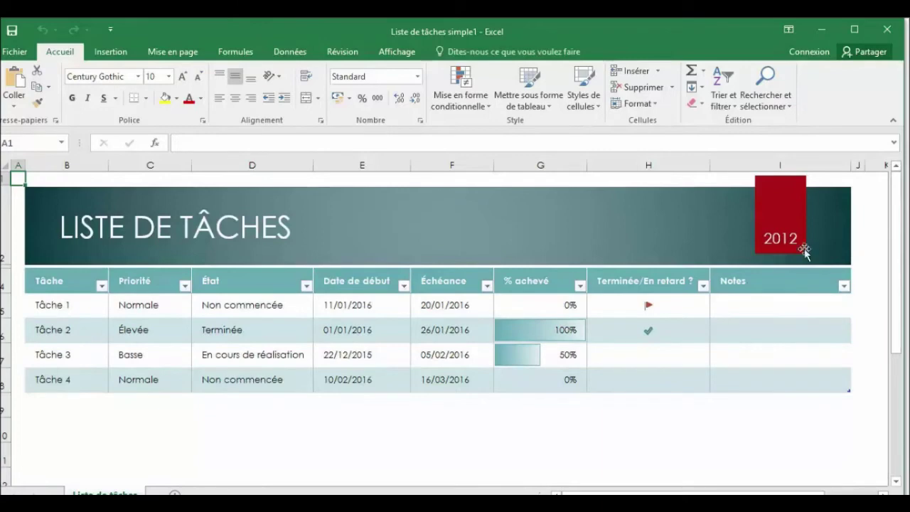
Examine the État column's filter choices and the first task's completion and start-date cells in the task list
left_click(307, 286)
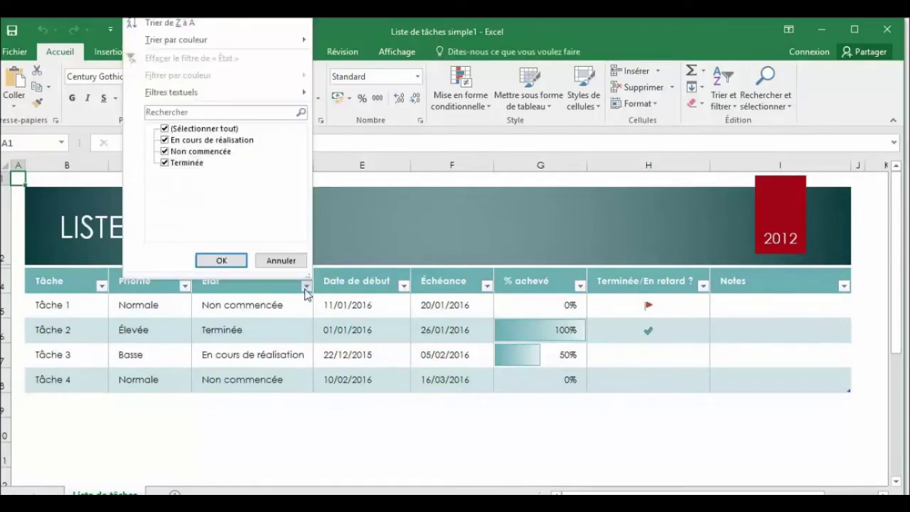
left_click(283, 261)
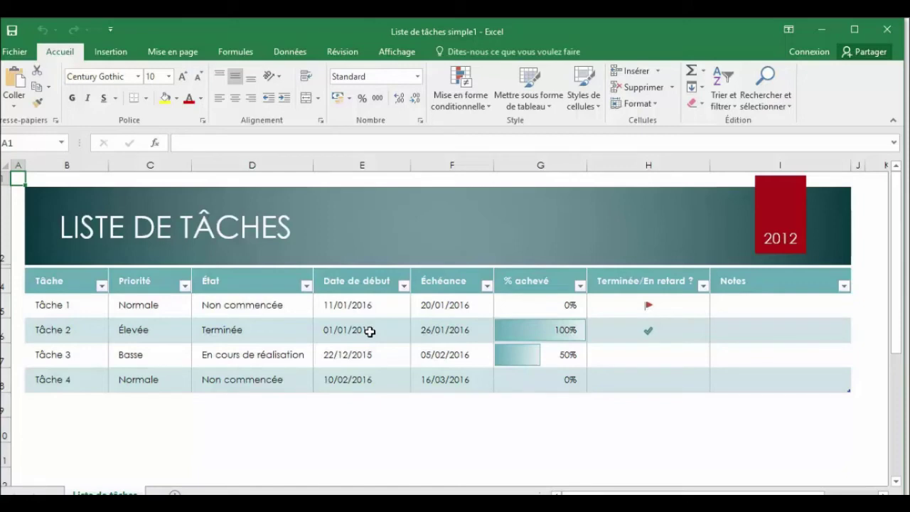
left_click(506, 328)
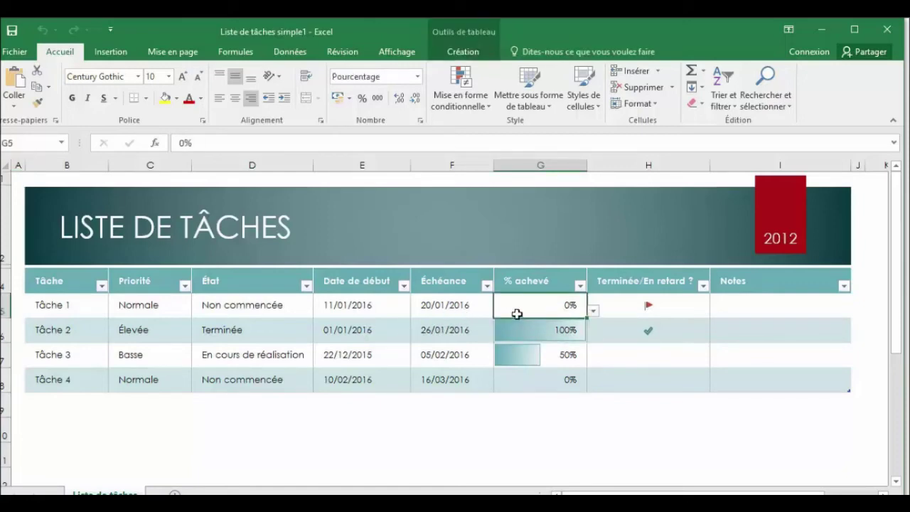
left_click(345, 304)
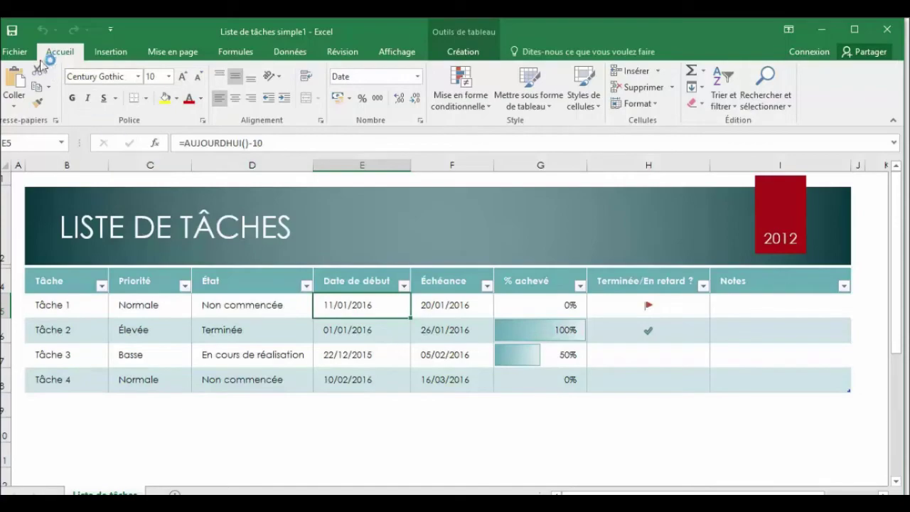
Create a new blank workbook and move its window up into line with the top of the screen
left_click(12, 52)
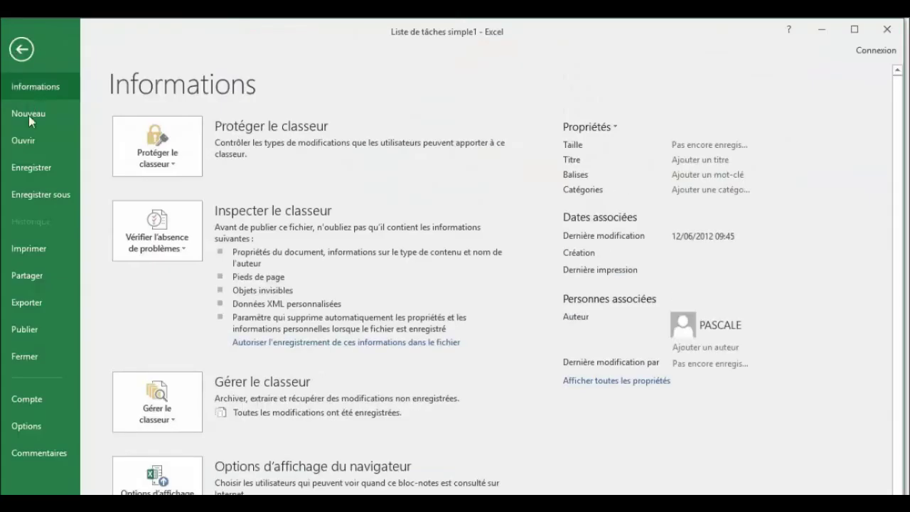
left_click(23, 113)
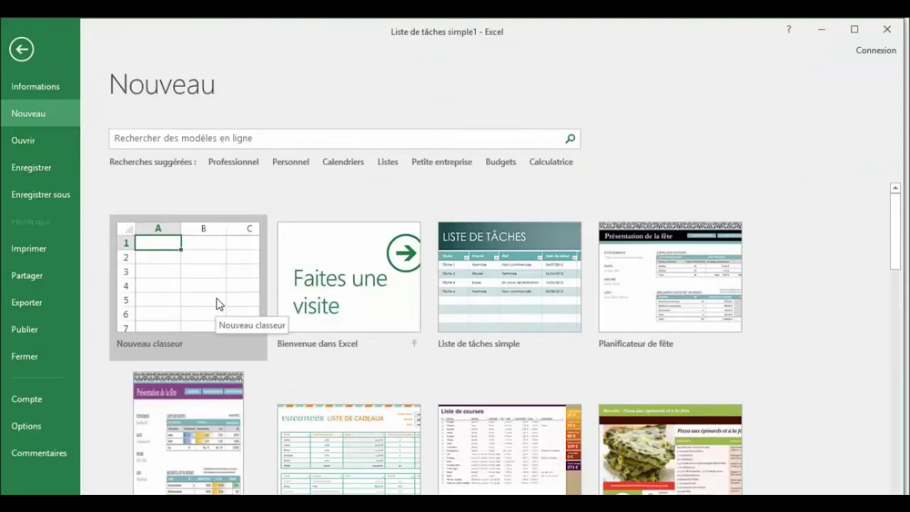
left_click(216, 305)
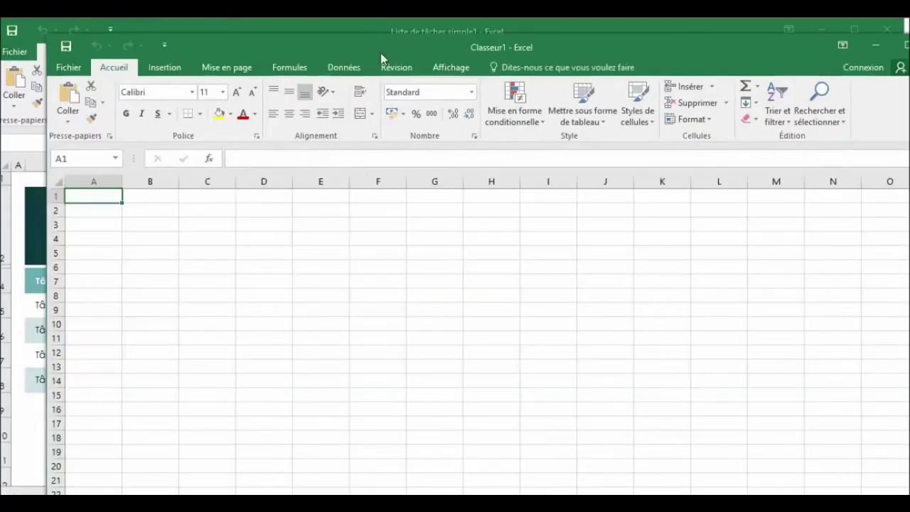
left_click_drag(390, 48, 340, 20)
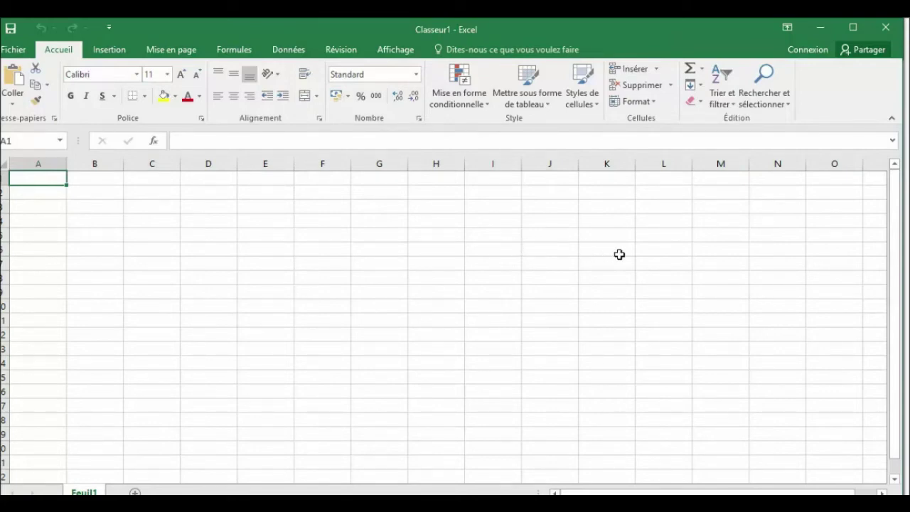
Reveal the "Les 3 zones de l'écran" point in the PowerPoint slideshow and return to the Classeur1 workbook in Excel
left_click(903, 236)
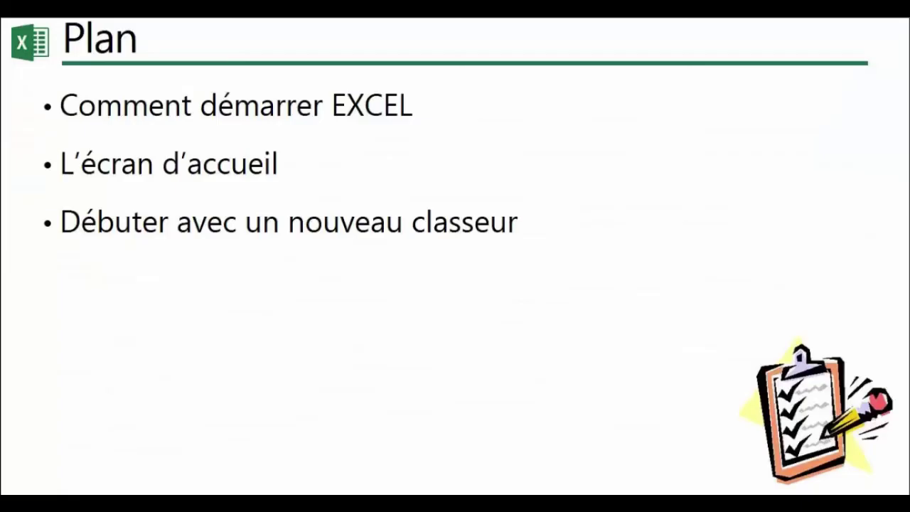
left_click(477, 267)
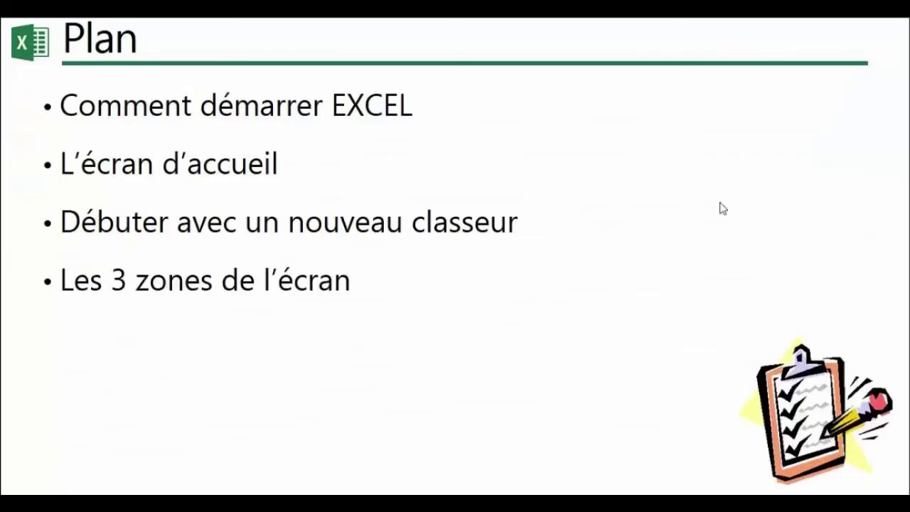
mouse_move(908, 256)
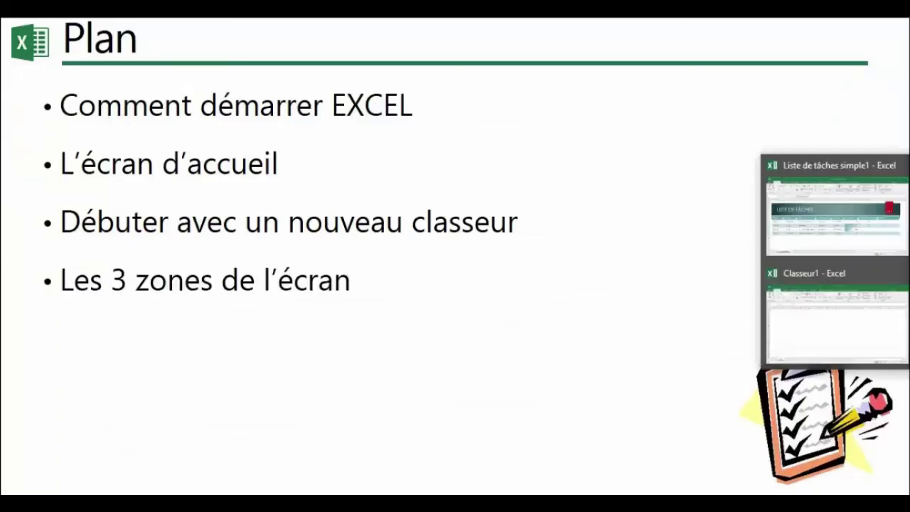
left_click(839, 295)
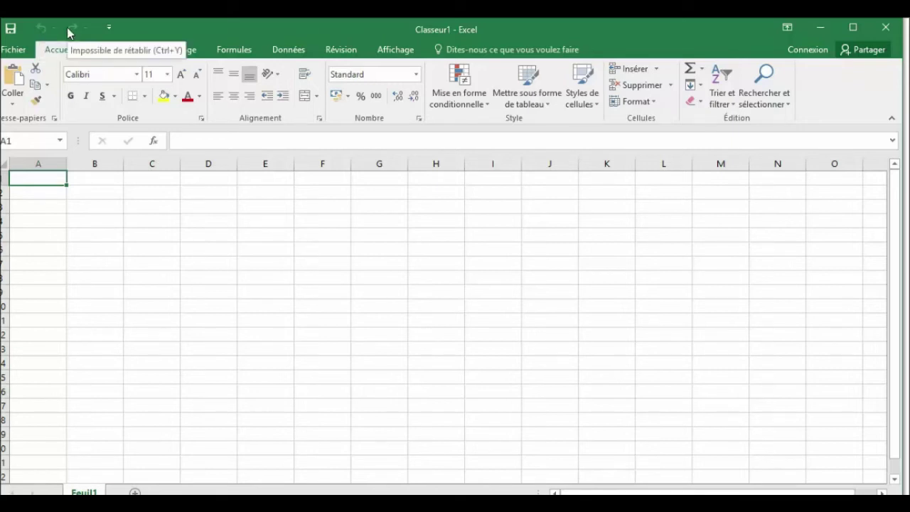
Examine the customization choices for the Quick Access Toolbar and the ribbon display options
left_click(108, 30)
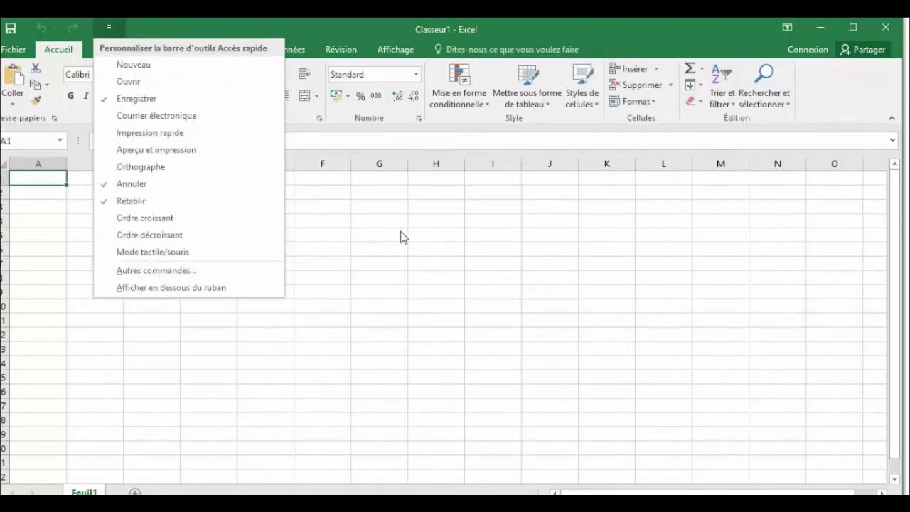
left_click(382, 30)
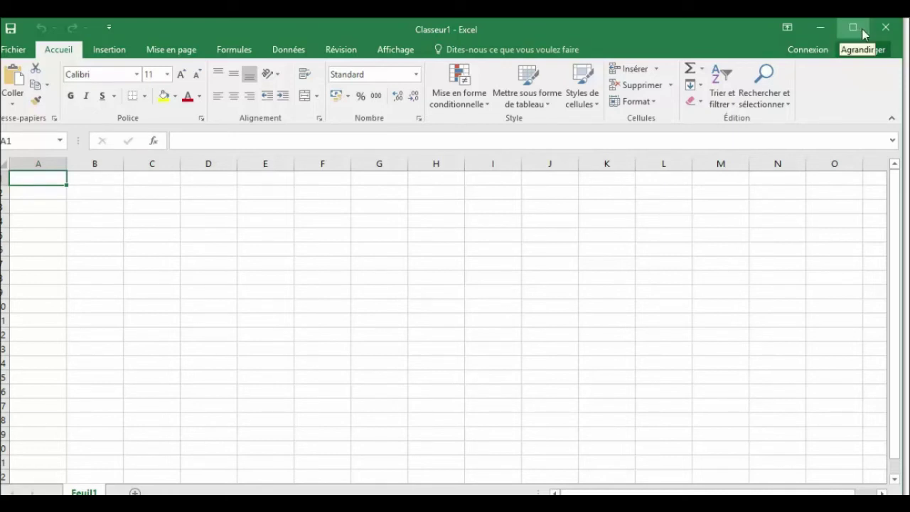
left_click(786, 30)
left_click(785, 31)
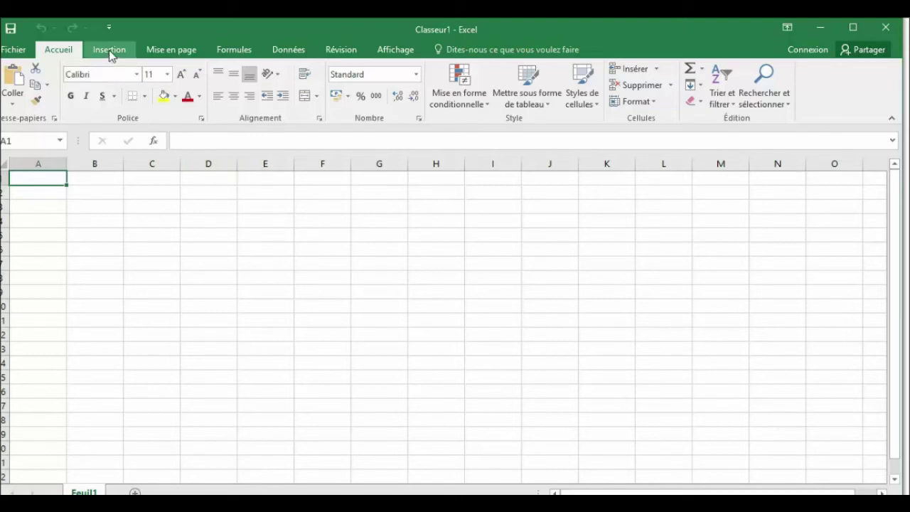
Review the Insertion, Mise en page, Formules and Données command sets and return to the Accueil commands
left_click(135, 52)
left_click(173, 50)
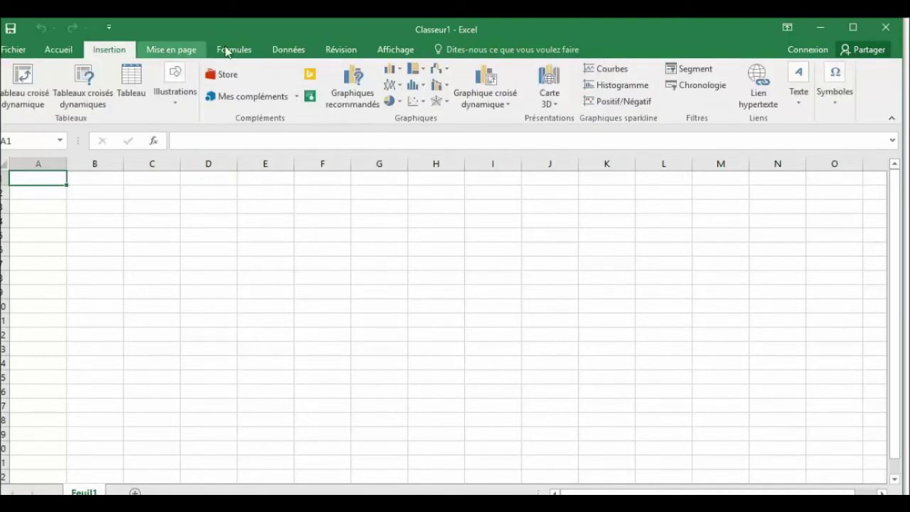
left_click(229, 51)
left_click(283, 51)
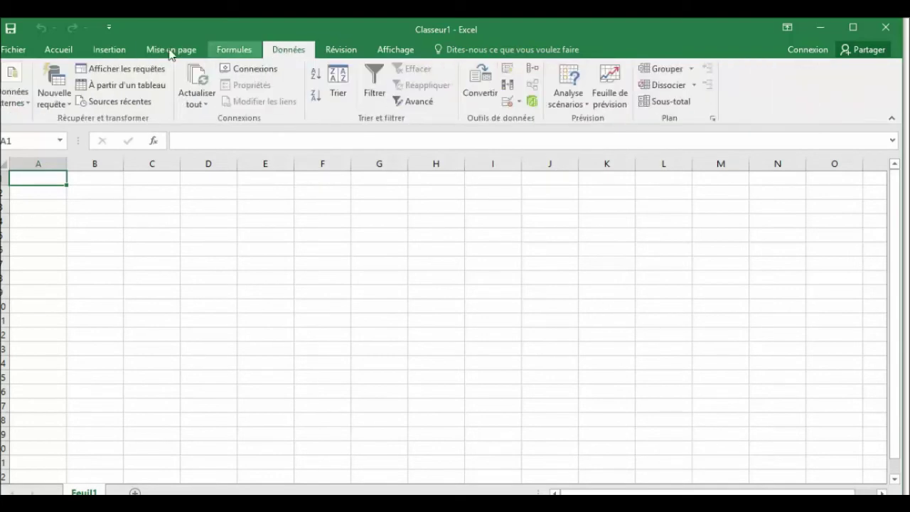
left_click(63, 55)
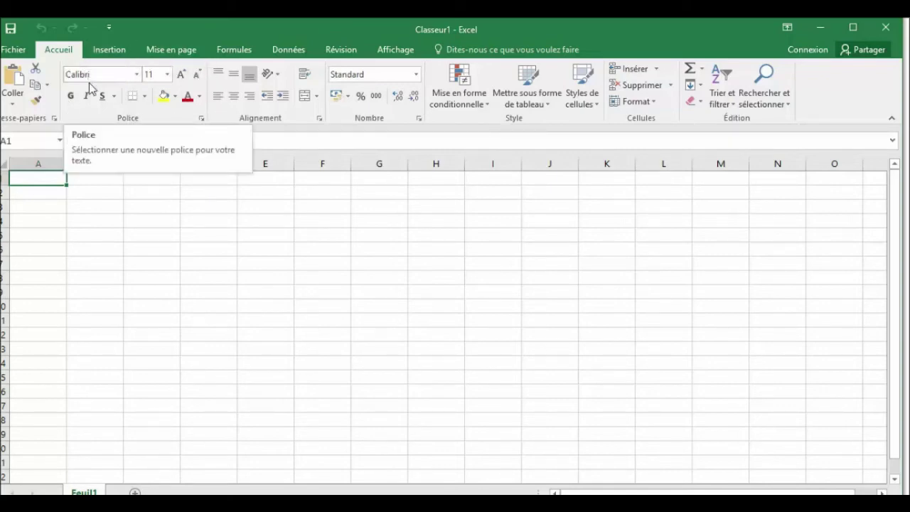
Examine the available fonts and the detailed font settings for cell A1, accepting the settings without changes
left_click(137, 75)
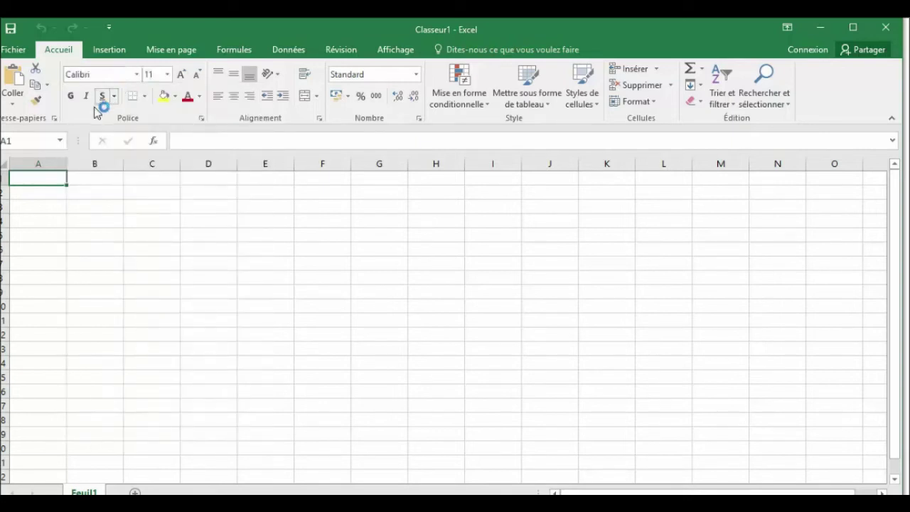
left_click(202, 120)
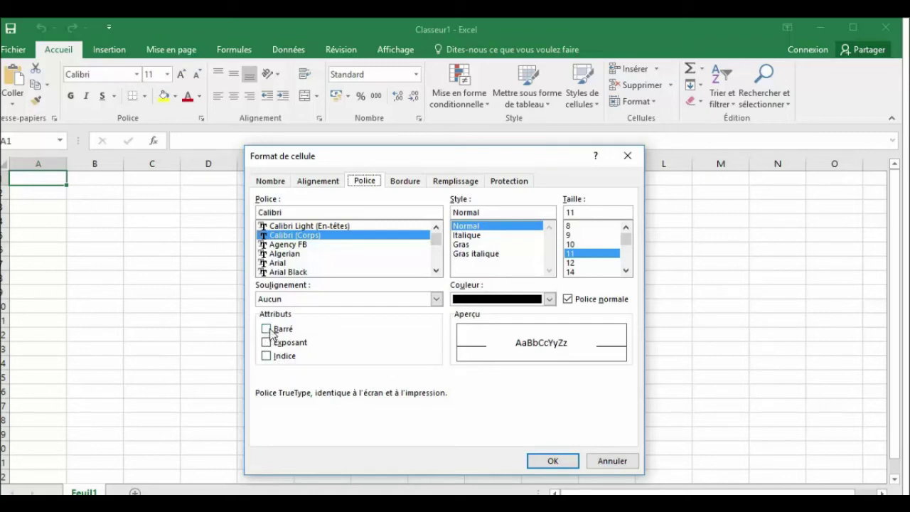
left_click(562, 462)
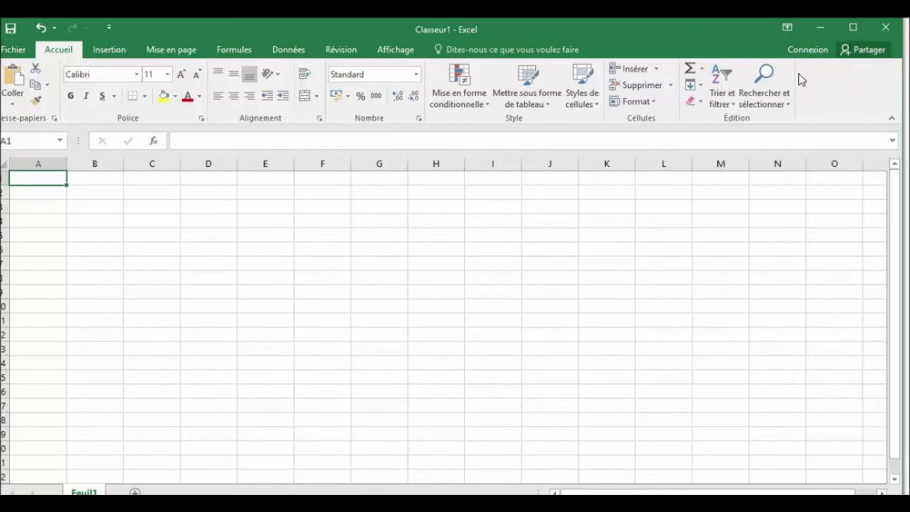
Collapse the ribbon and restore it with the "Afficher les onglets et commandes" display option
left_click(892, 120)
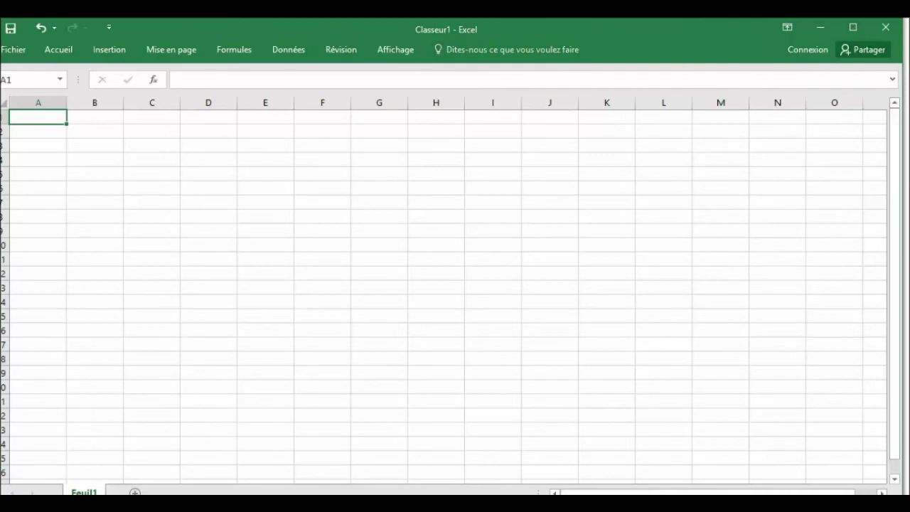
left_click(785, 29)
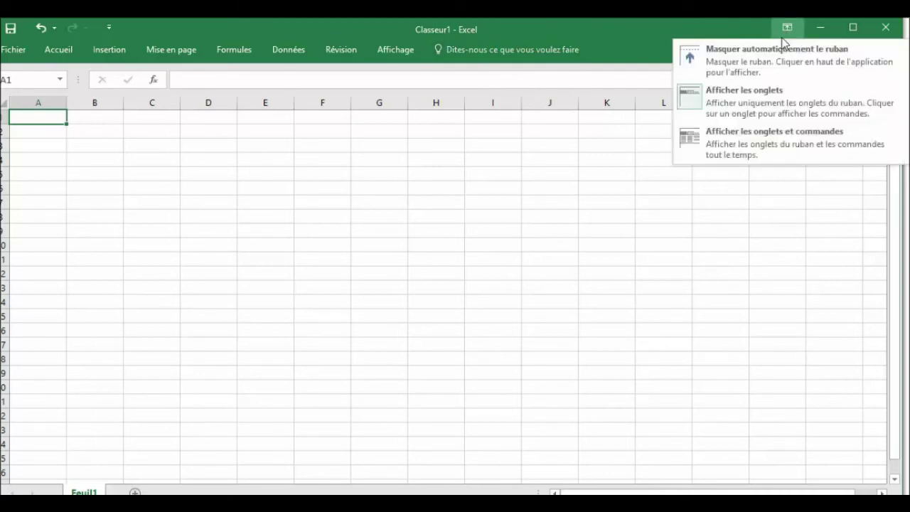
left_click(757, 142)
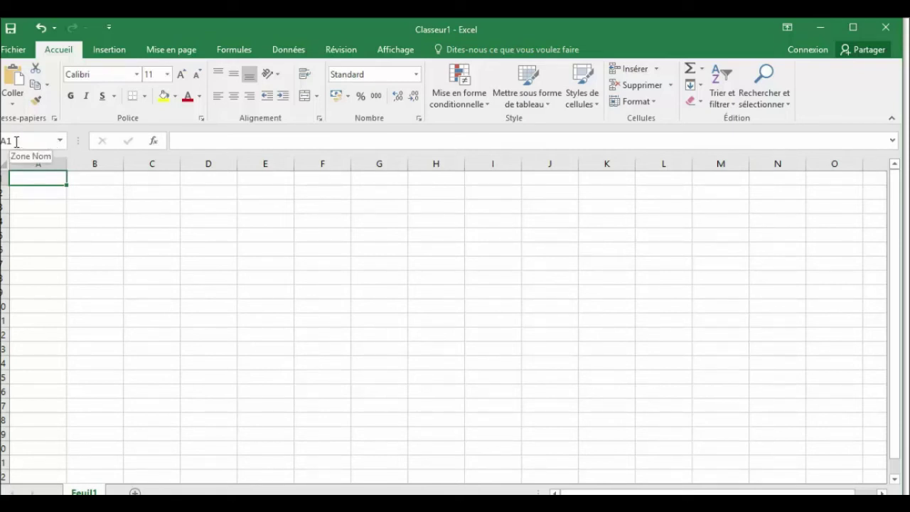
Select cells B3, A2, C2 and C5 one after another to compare their references in the Name Box
left_click(93, 207)
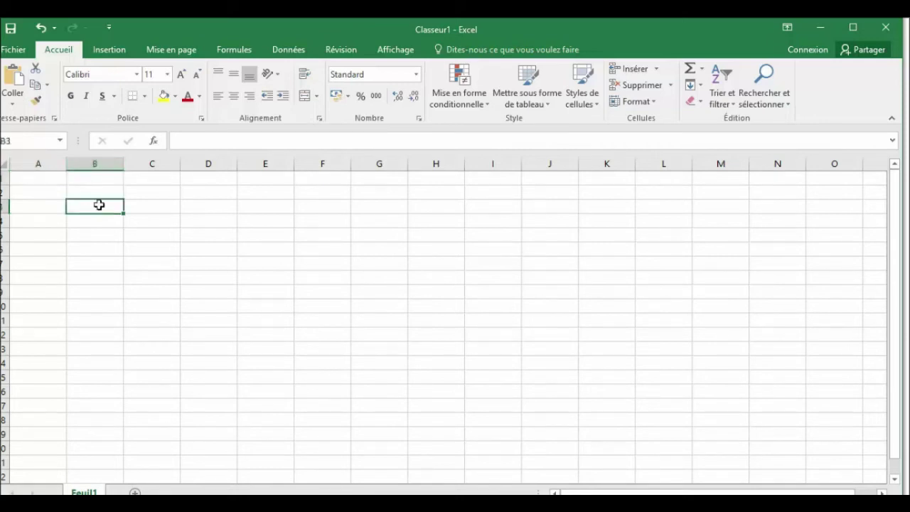
left_click(33, 191)
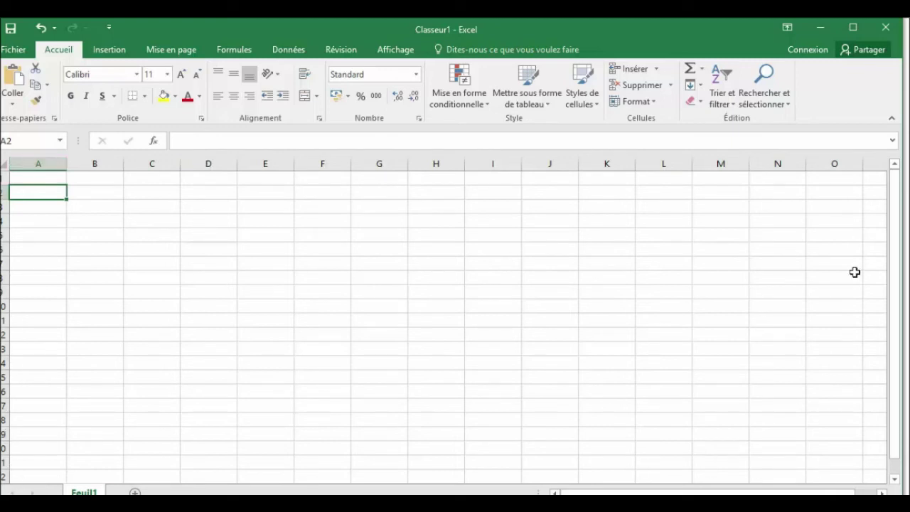
left_click(157, 193)
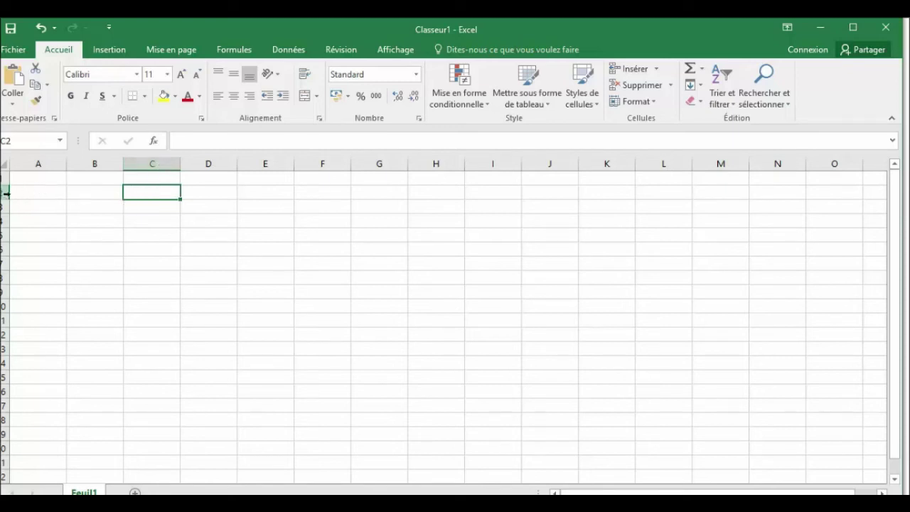
left_click(146, 238)
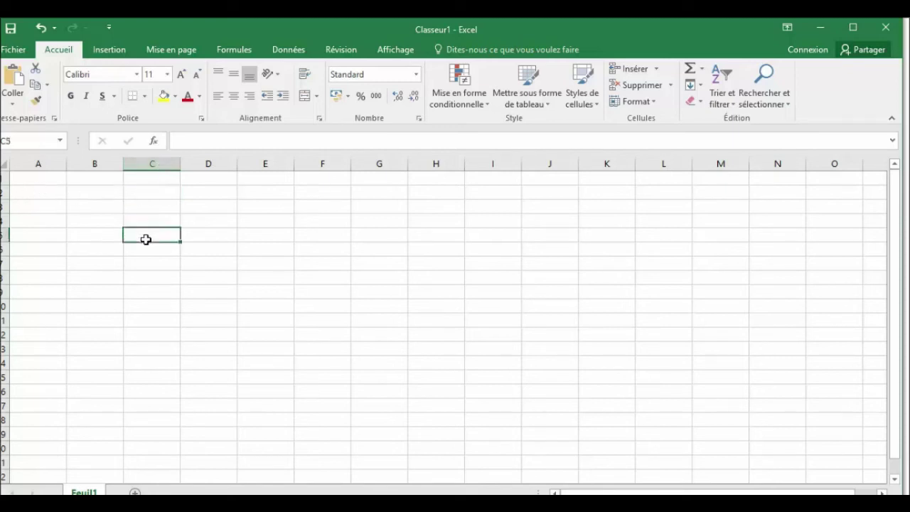
Enter the text "bnh" in cell E3
left_click(262, 207)
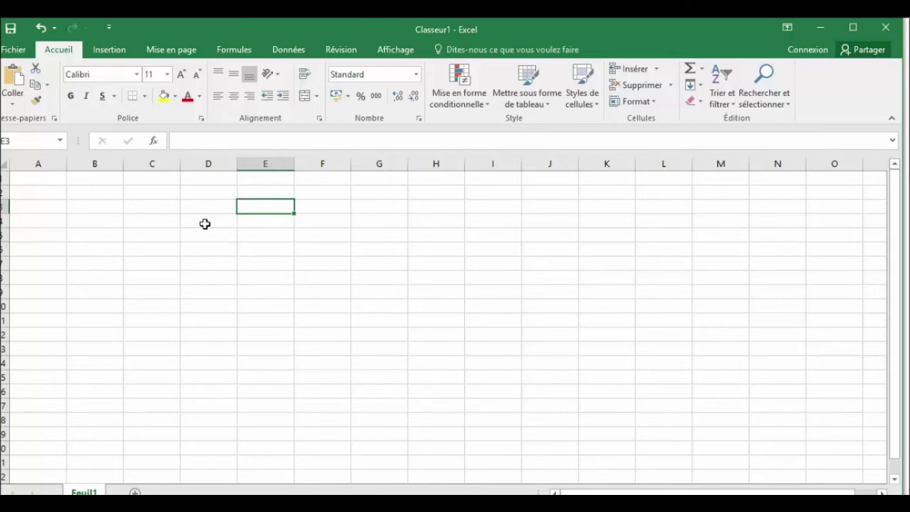
type("bnh")
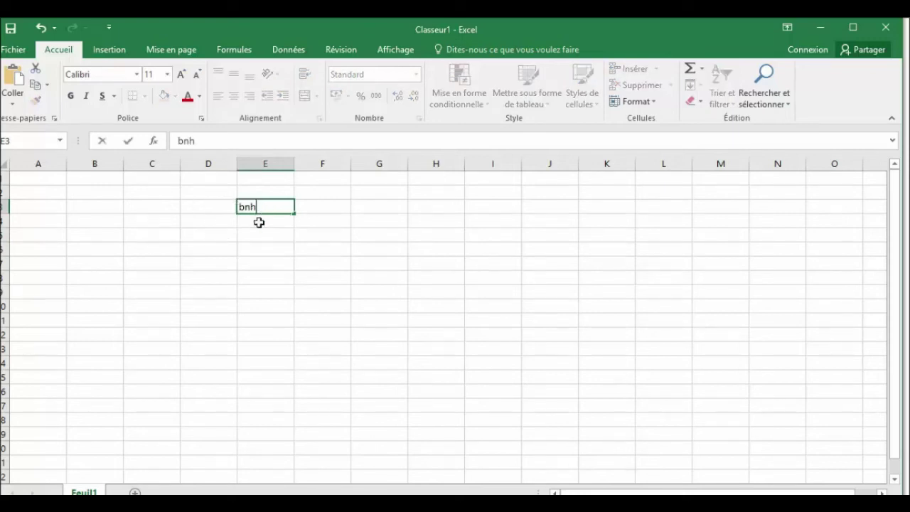
key("Return")
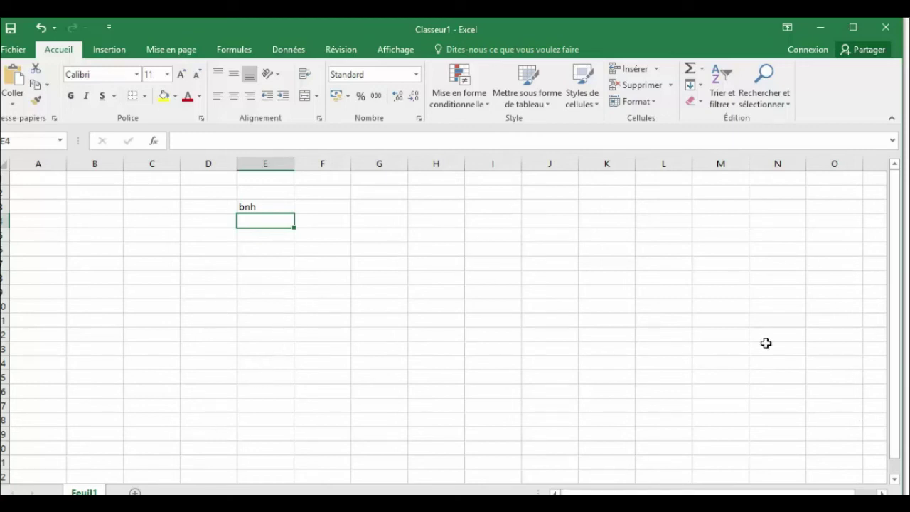
Try scrolling the sheet vertically and shorten the horizontal scroll bar to leave more room for sheet tabs
left_click_drag(897, 391, 896, 431)
left_click_drag(537, 492, 648, 492)
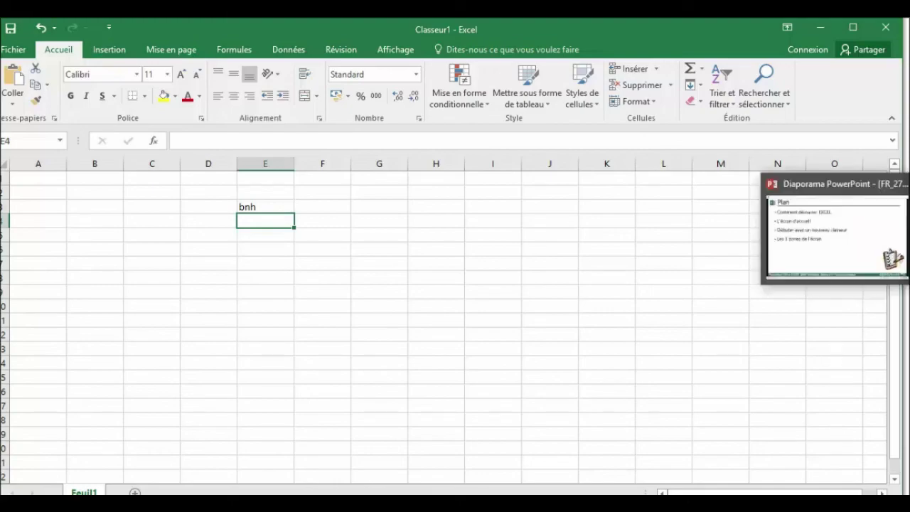
Switch to the PowerPoint slideshow, reveal the plan item "Incidence de la résolution de l'écran", and return to Classeur1 in Excel
key("alt+Tab")
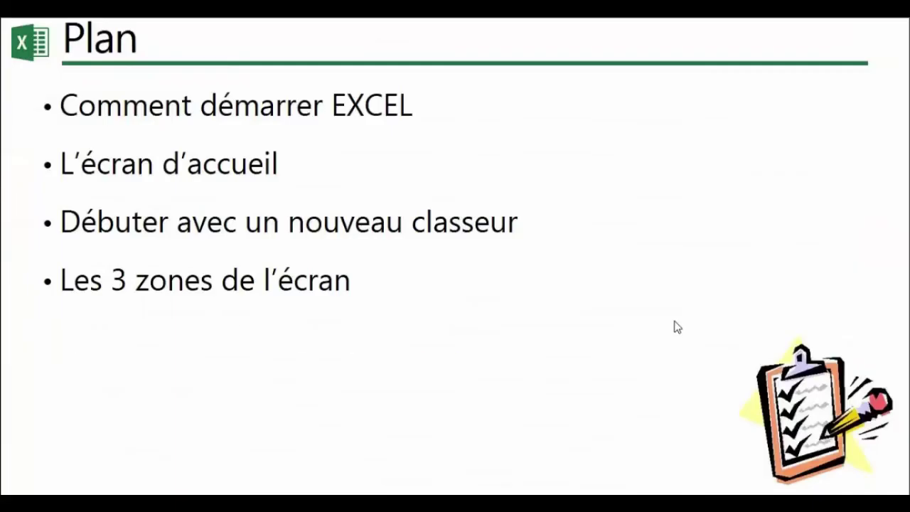
left_click(677, 327)
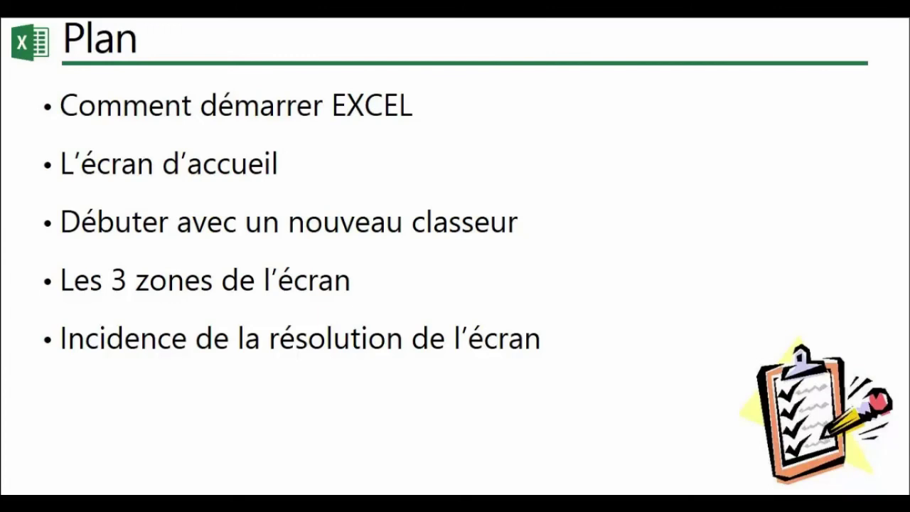
mouse_move(909, 263)
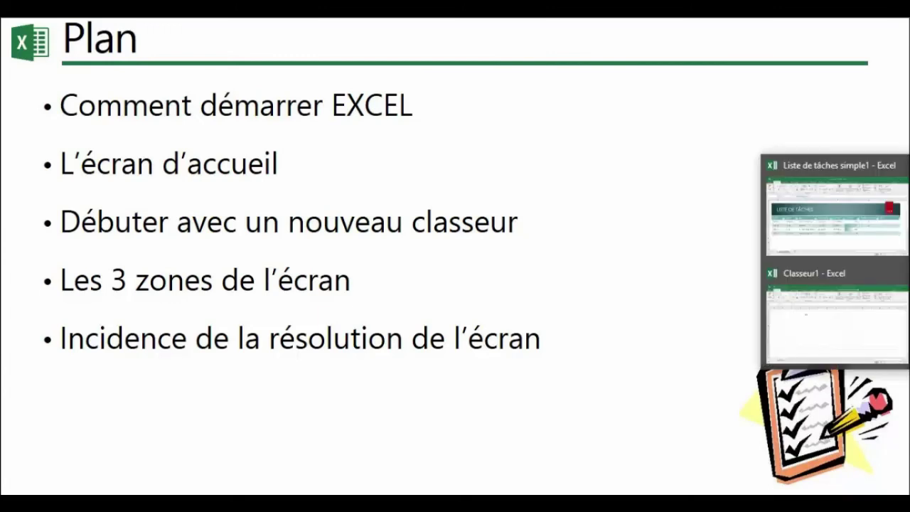
left_click(847, 321)
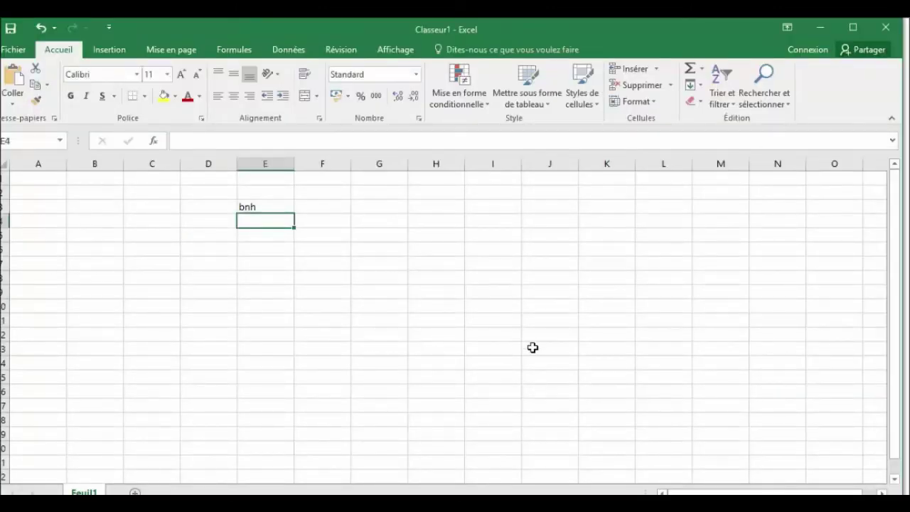
Shrink the Excel window to about half its width, expand the condensed Police group to show its commands, and enlarge the window again
left_click_drag(897, 493, 440, 360)
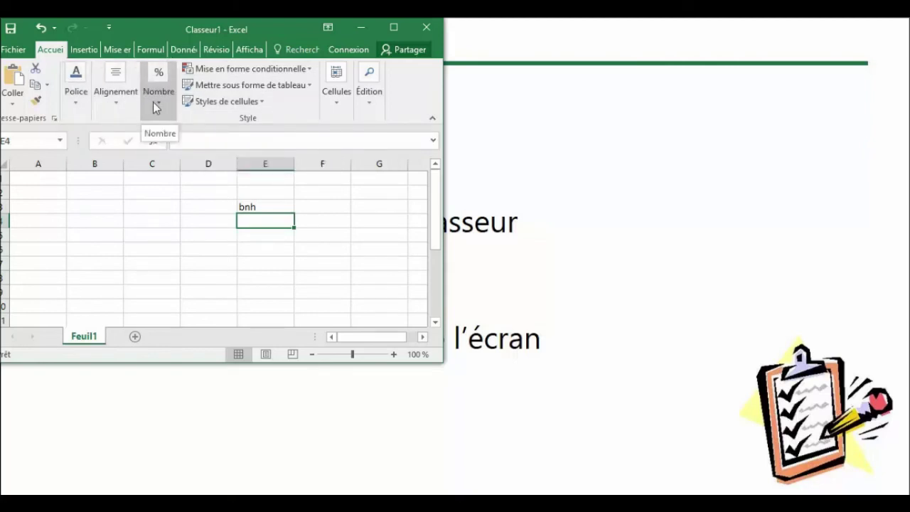
left_click(75, 103)
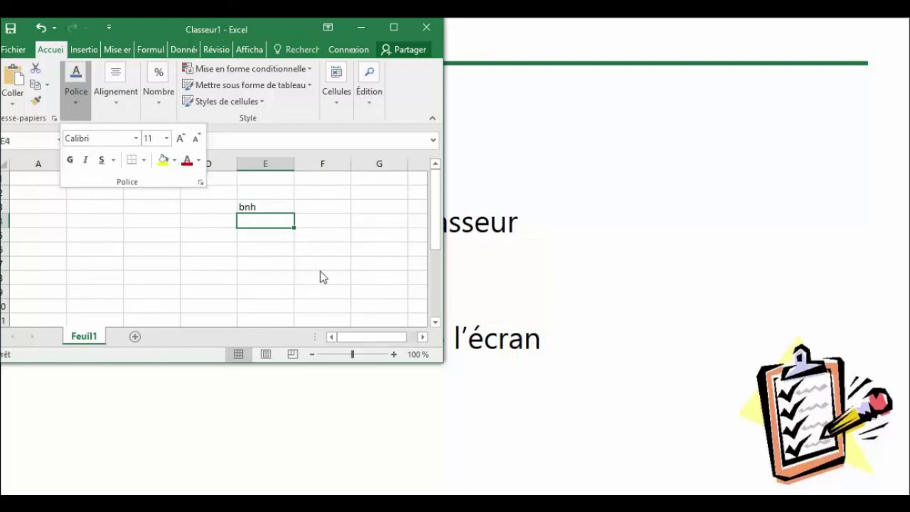
left_click_drag(442, 366, 909, 497)
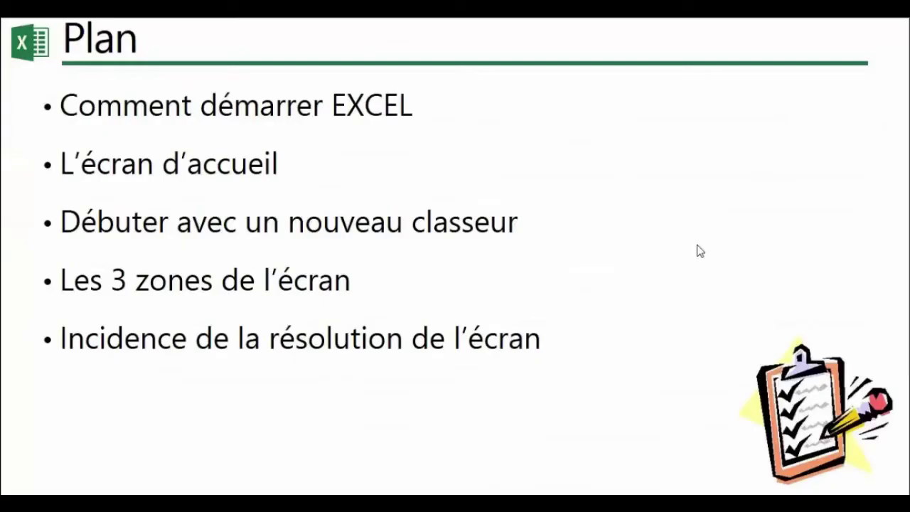
Reveal the plan item "Comment ne plus afficher la page d'accueil" in the PowerPoint slideshow and return to Classeur1 in Excel
left_click(582, 396)
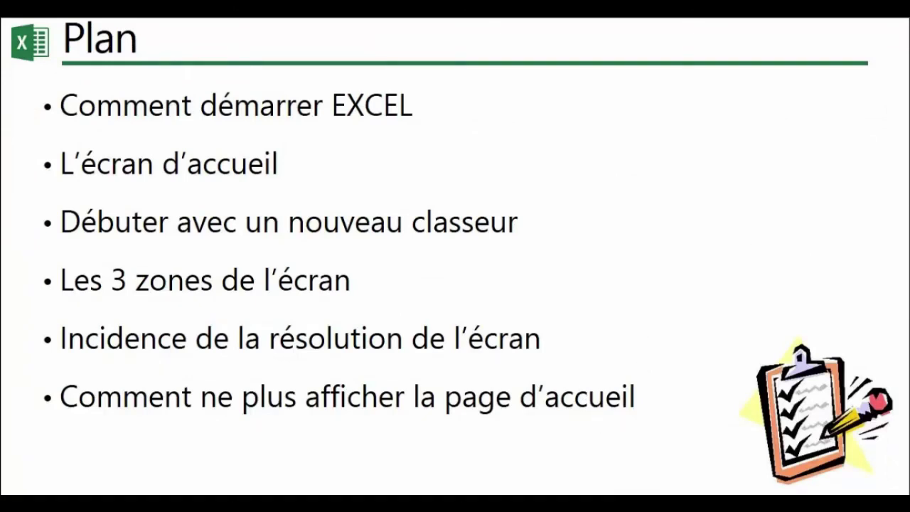
left_click(836, 331)
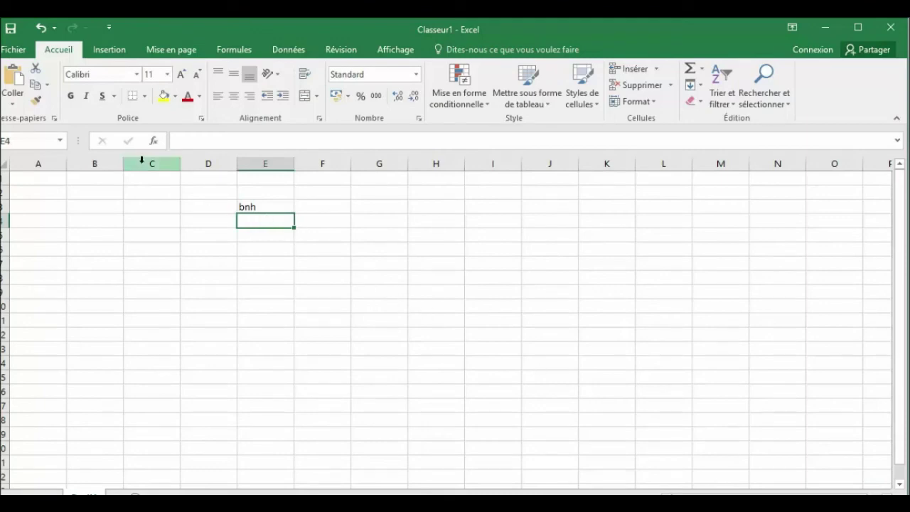
Turn off "Afficher l'écran de démarrage au lancement de cette application" in the general Excel options and apply the change
left_click(14, 50)
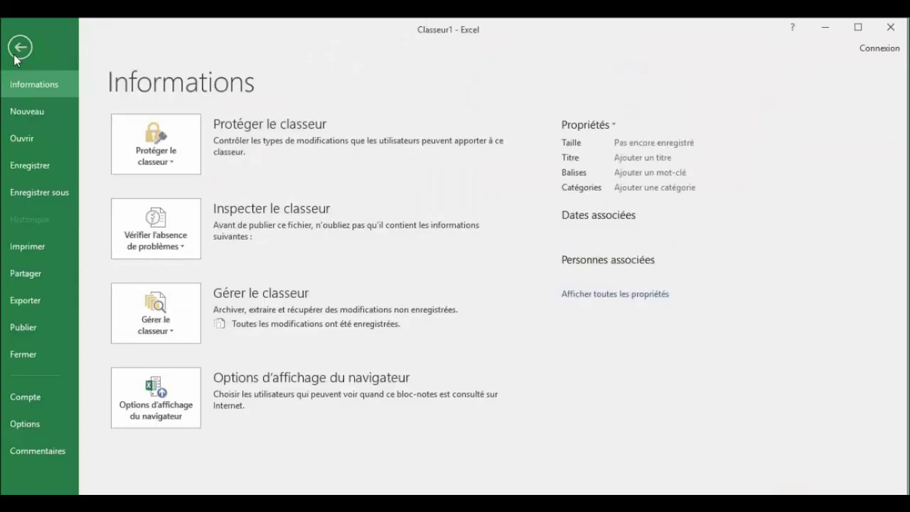
left_click(39, 118)
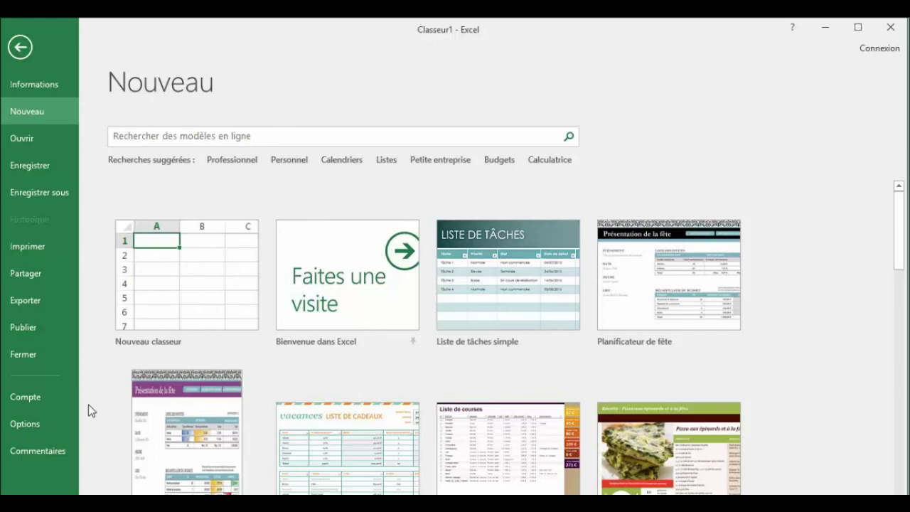
left_click(29, 426)
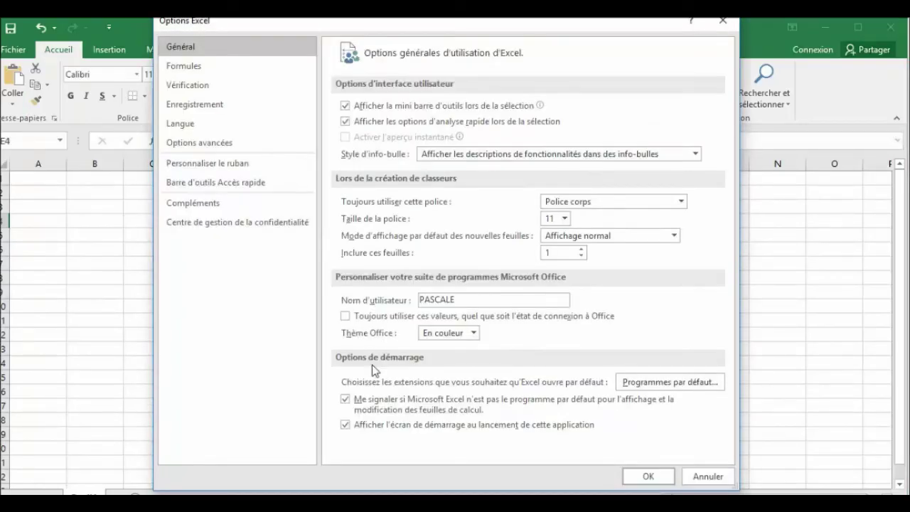
left_click(345, 426)
left_click(648, 477)
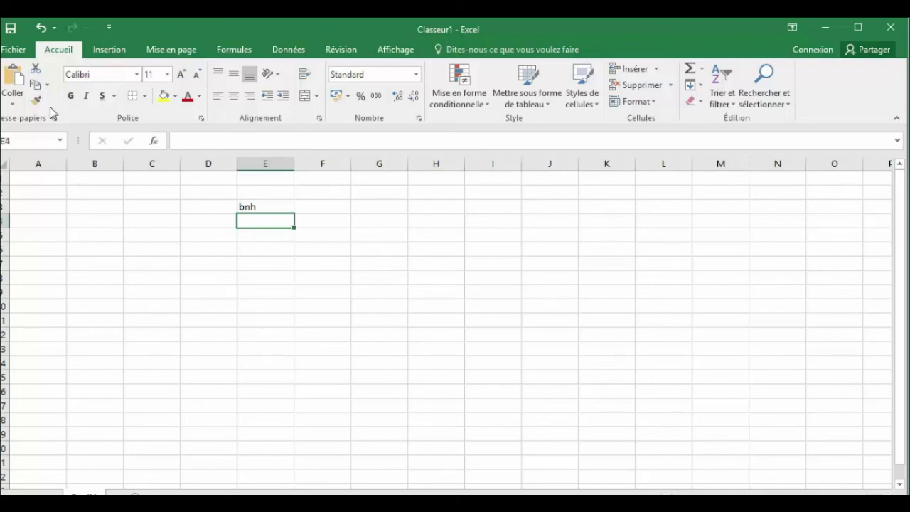
Show the Nouveau page with its workbook templates as an alternative to the start screen and return to the worksheet
left_click(14, 50)
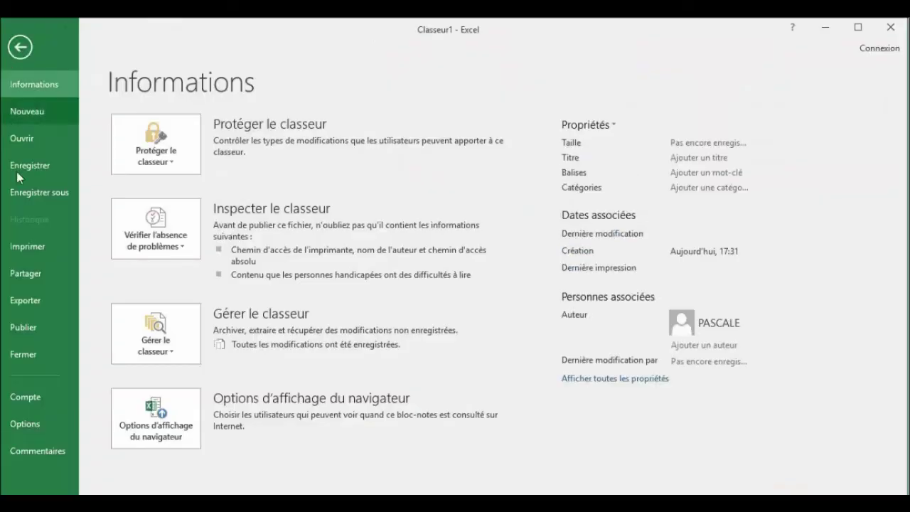
left_click(29, 111)
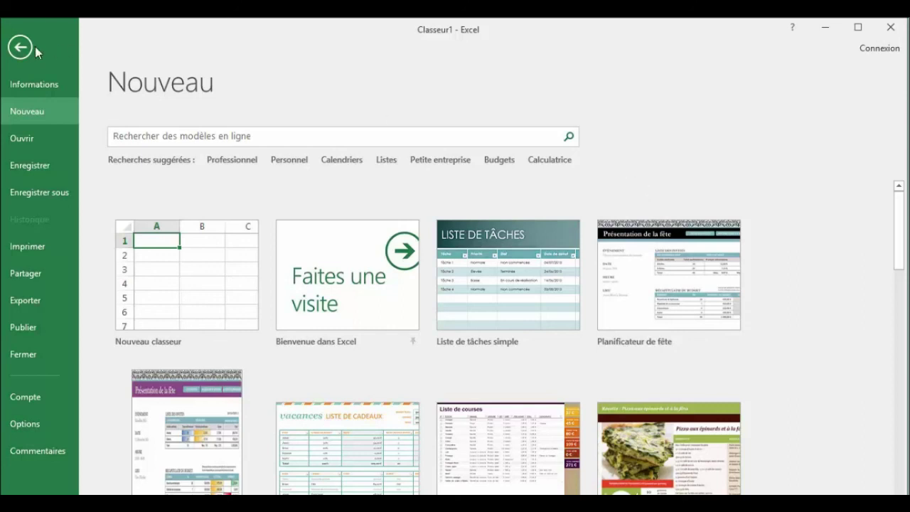
left_click(18, 50)
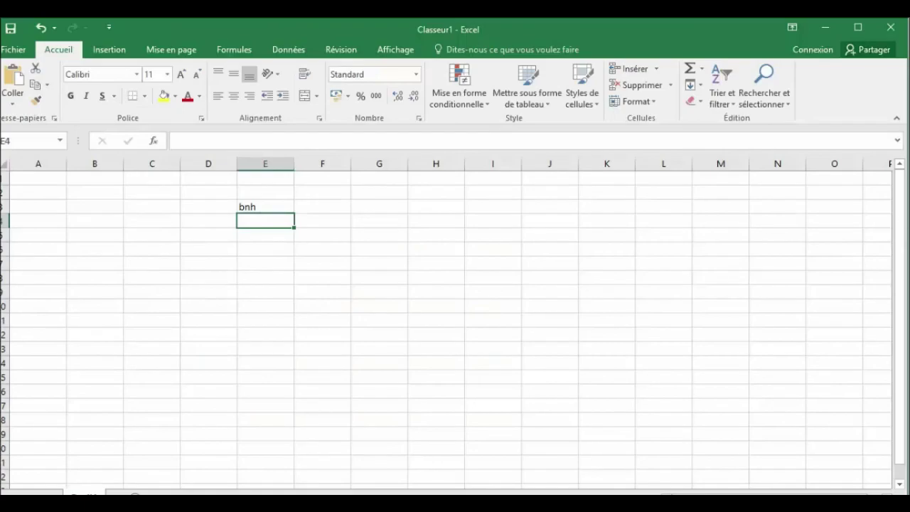